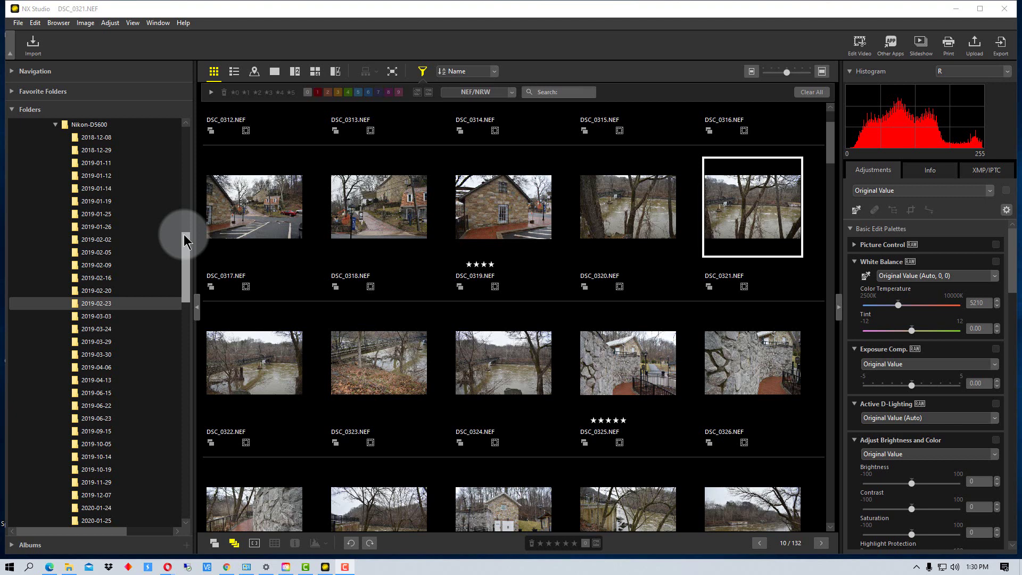
Launch Nikon Transfer 2 from Import and move its window up and to the left.
left_click(32, 48)
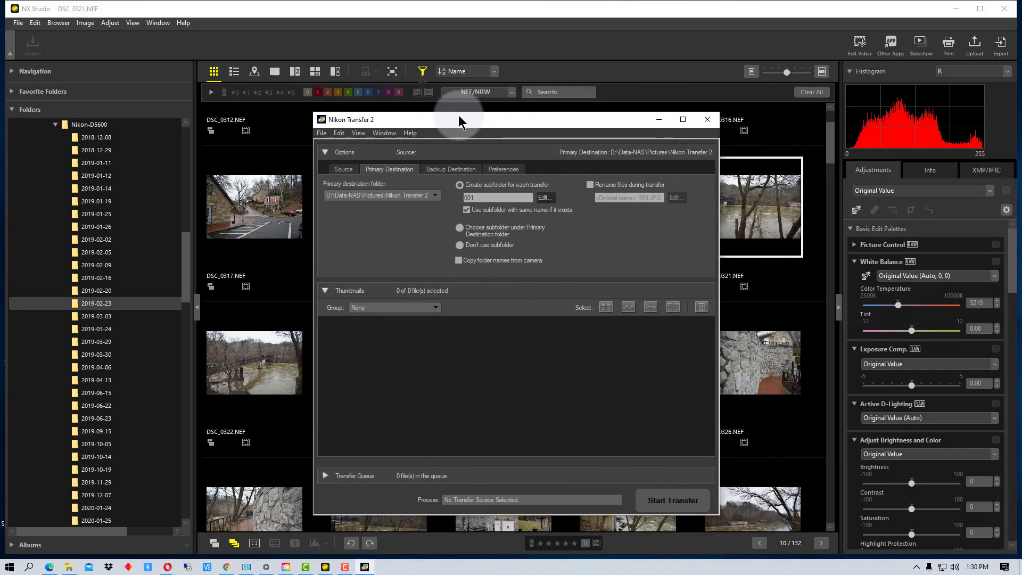
left_click_drag(458, 115, 403, 92)
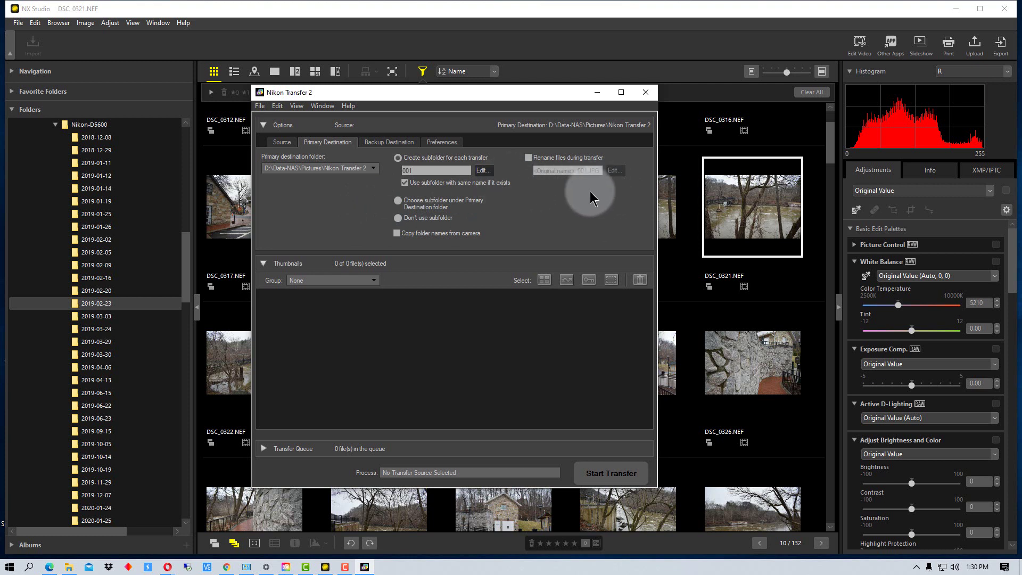
Close Nikon Transfer 2 and filter the grid to show only 5- and 4-star photos.
left_click(645, 94)
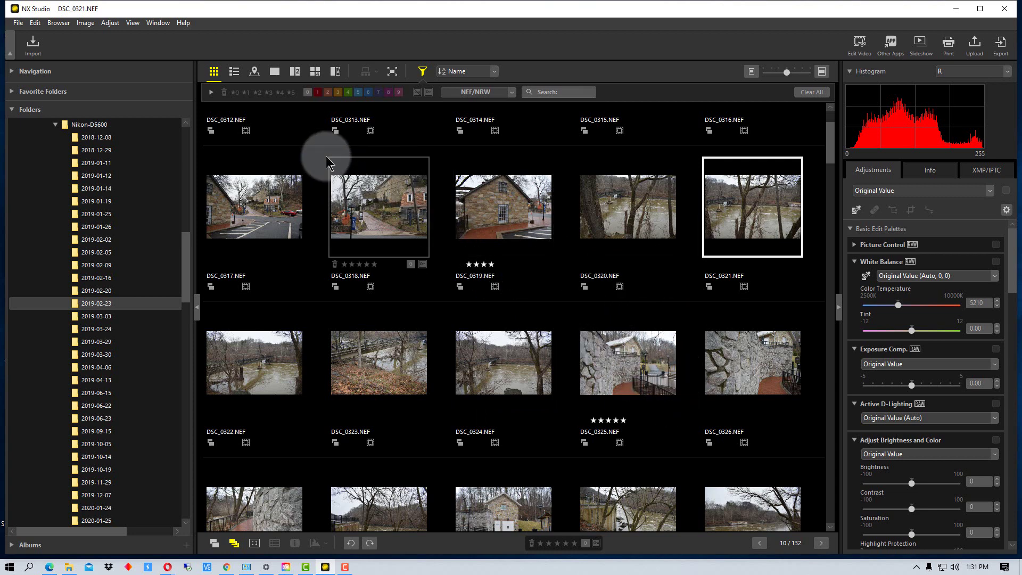
left_click(291, 92)
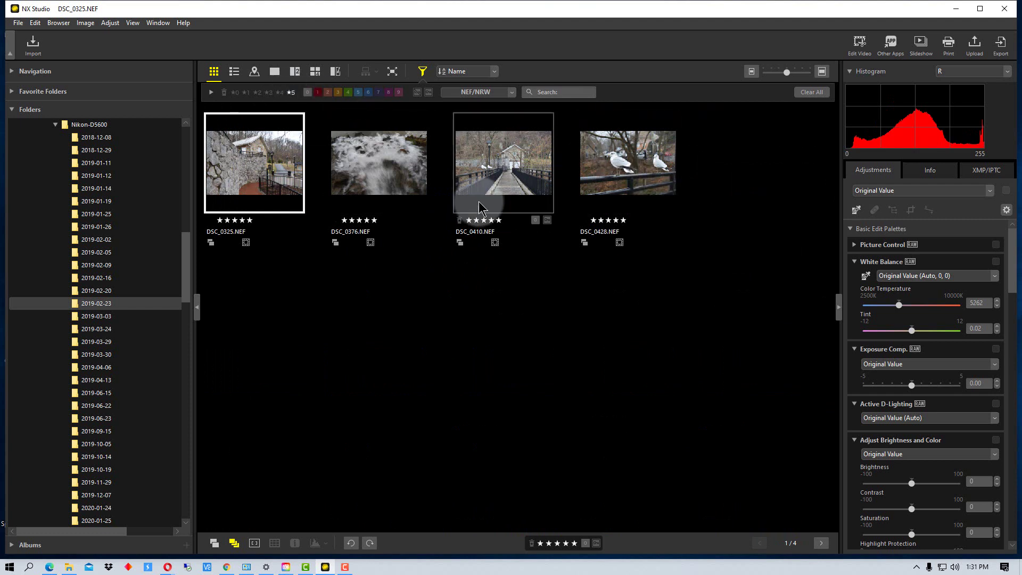
left_click(278, 93)
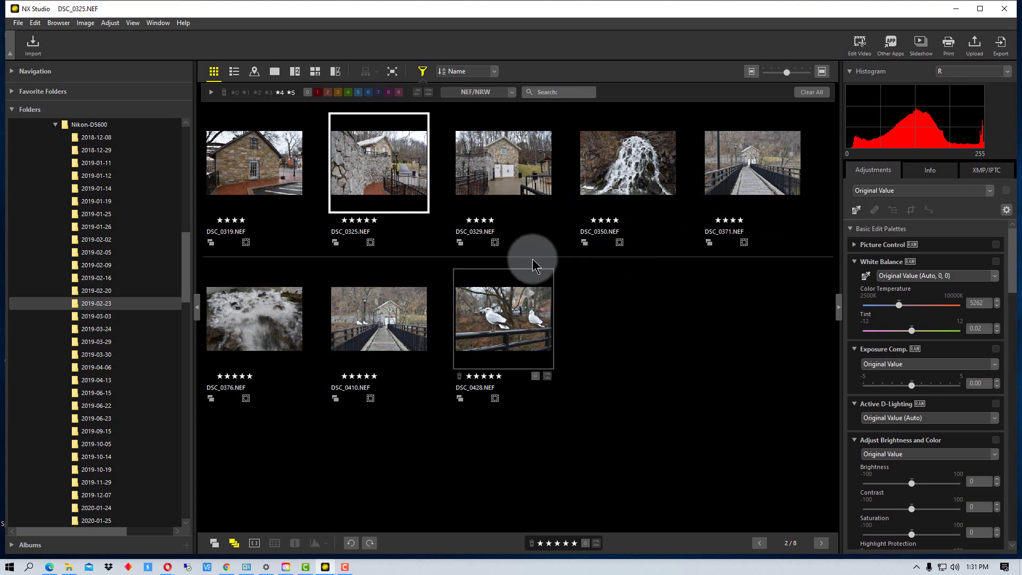
Open DSC_0325.NEF (photo 2 of 8) in the single-image viewer.
double_click(422, 172)
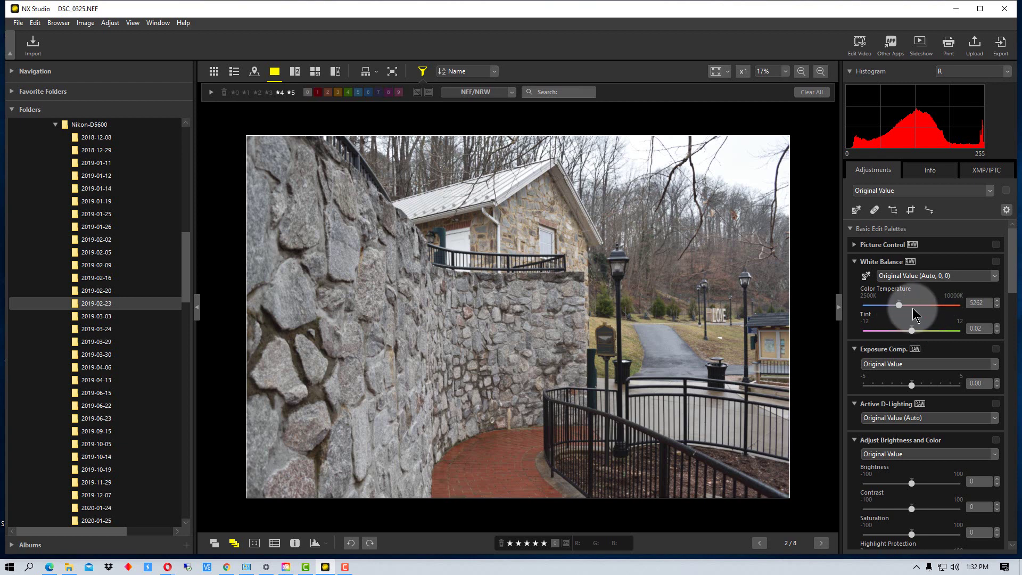
Set DSC_0325's white balance with the gray-point eyedropper on a neutral road spot.
left_click(867, 279)
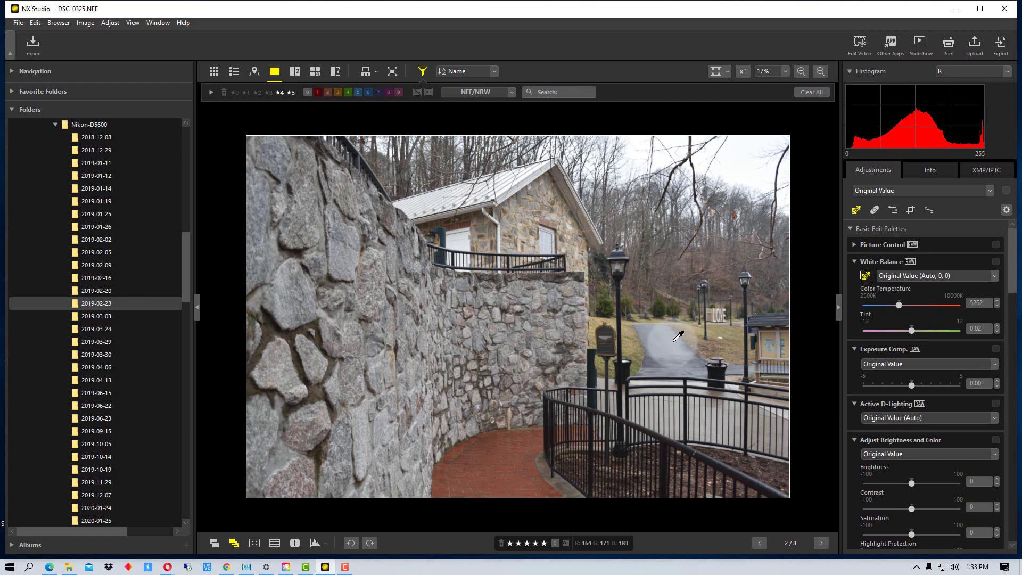
left_click(673, 337)
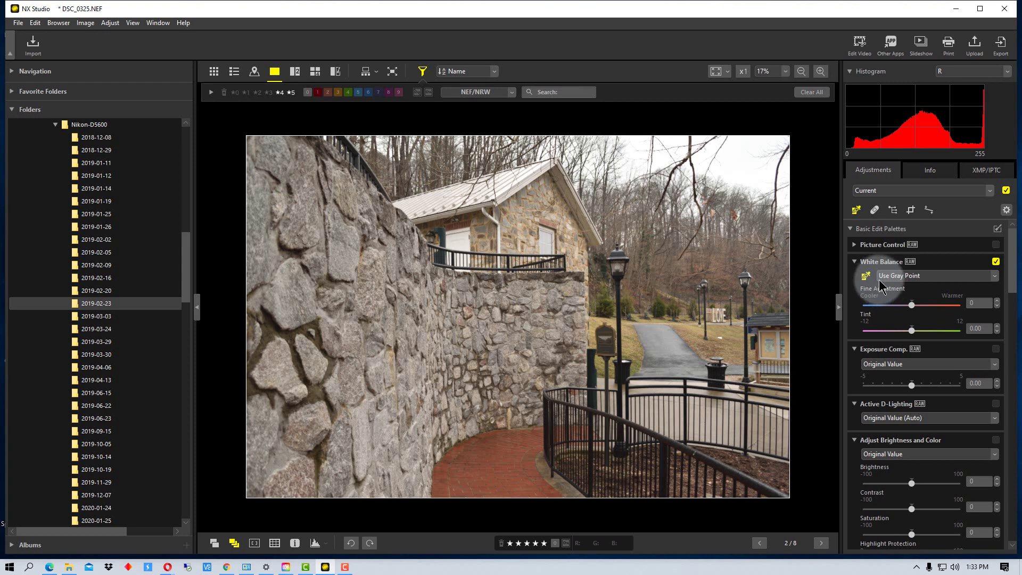
Collapse the White Balance palette to bring Exposure Comp. up beneath it.
left_click(855, 262)
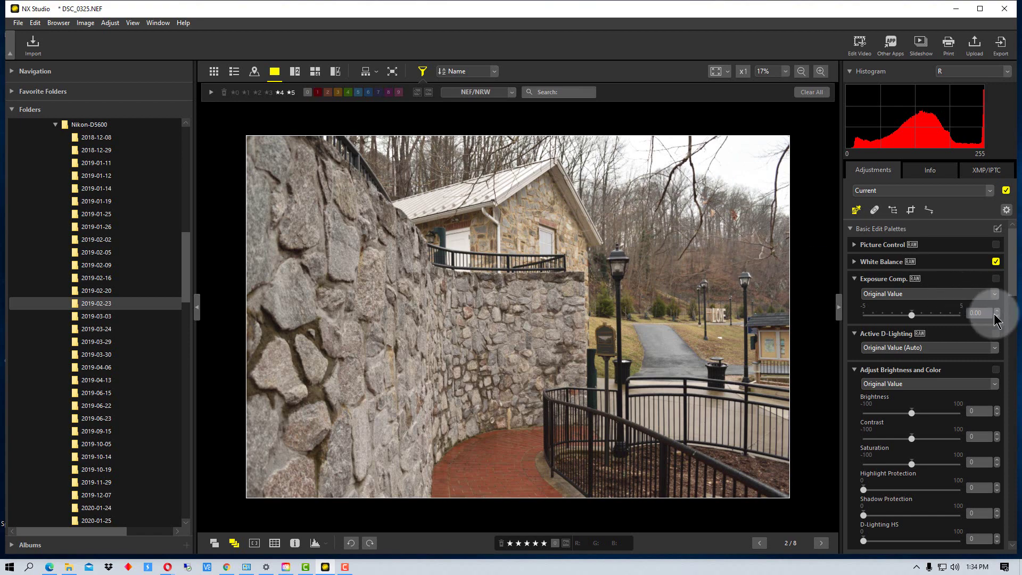
Fine-tune the Exposure Comp. slider until it reads -0.52.
left_click_drag(911, 315, 905, 316)
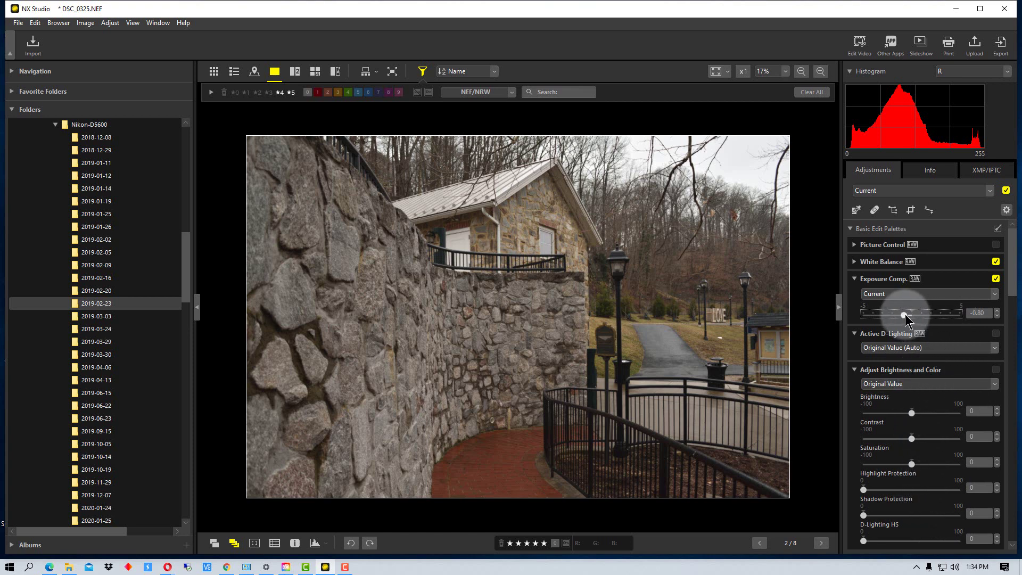
left_click_drag(903, 315, 906, 314)
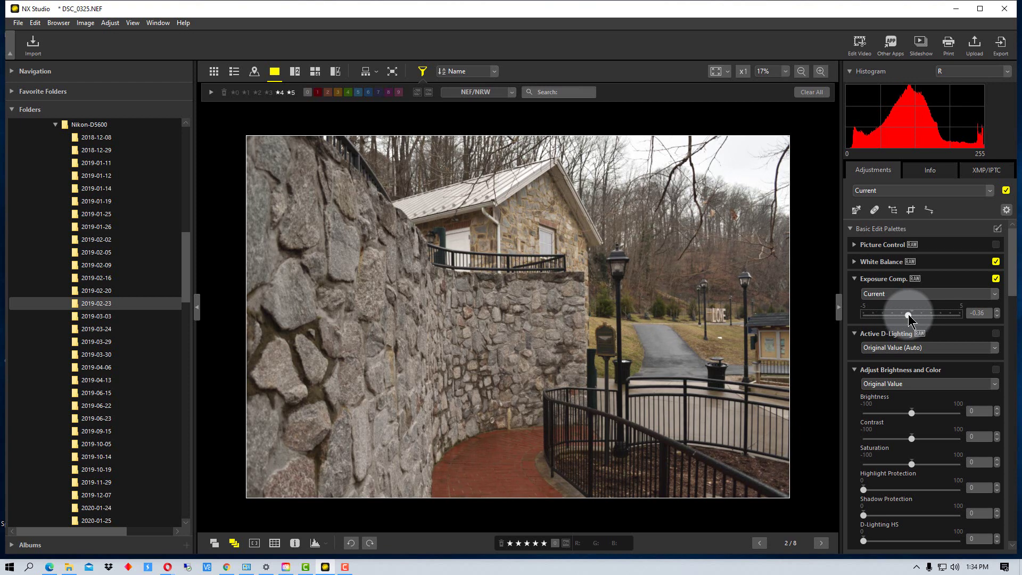
left_click_drag(908, 314, 909, 314)
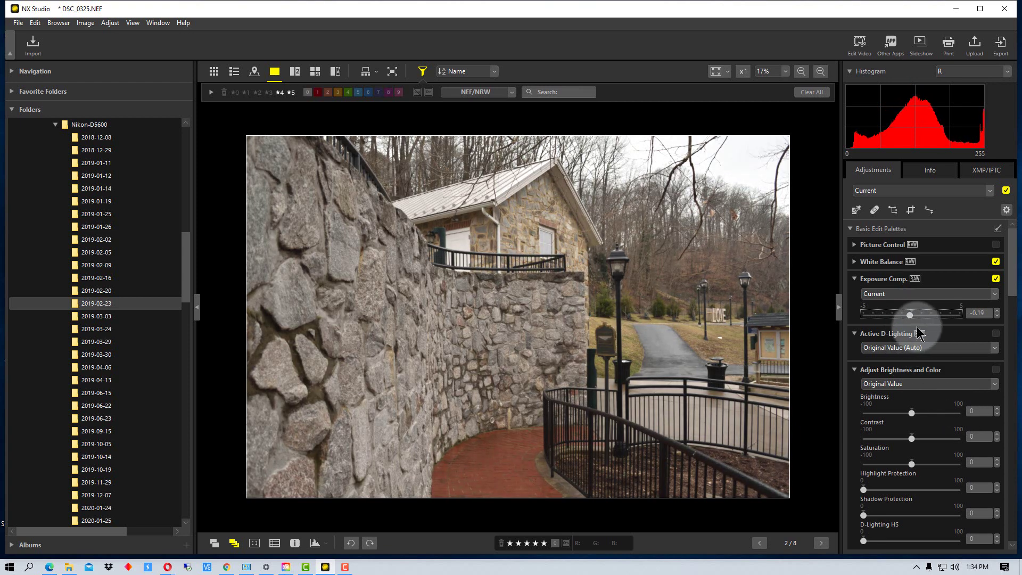
left_click_drag(910, 315, 907, 315)
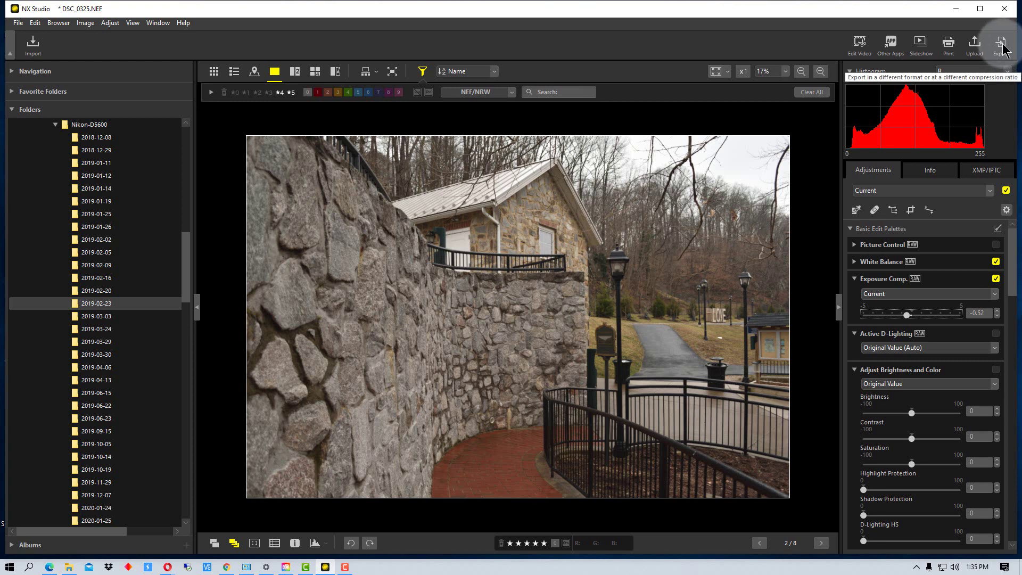
Open the Export dialog for DSC_0325, centre it, and choose the destination folder.
left_click(1003, 50)
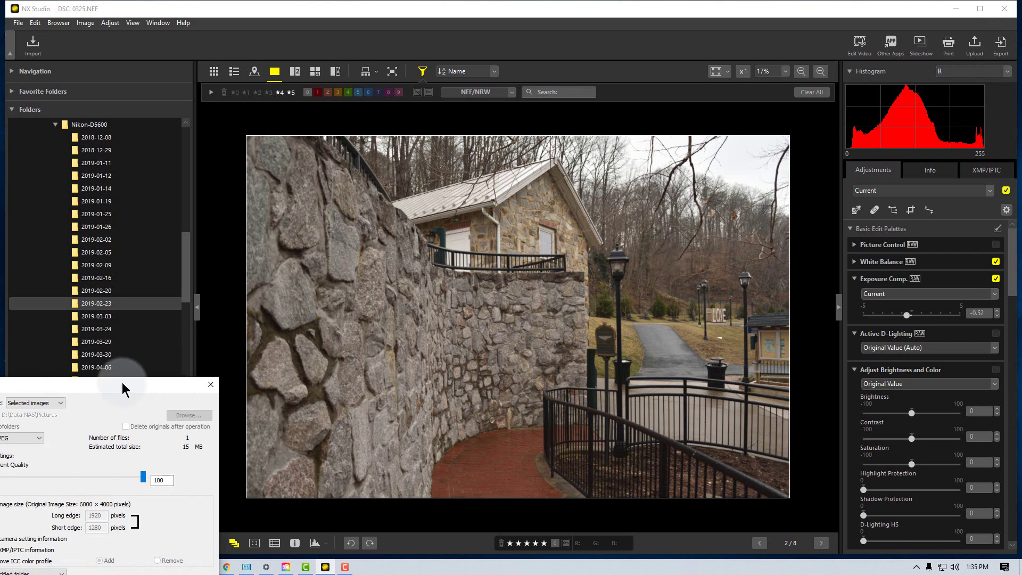
left_click_drag(90, 391, 509, 192)
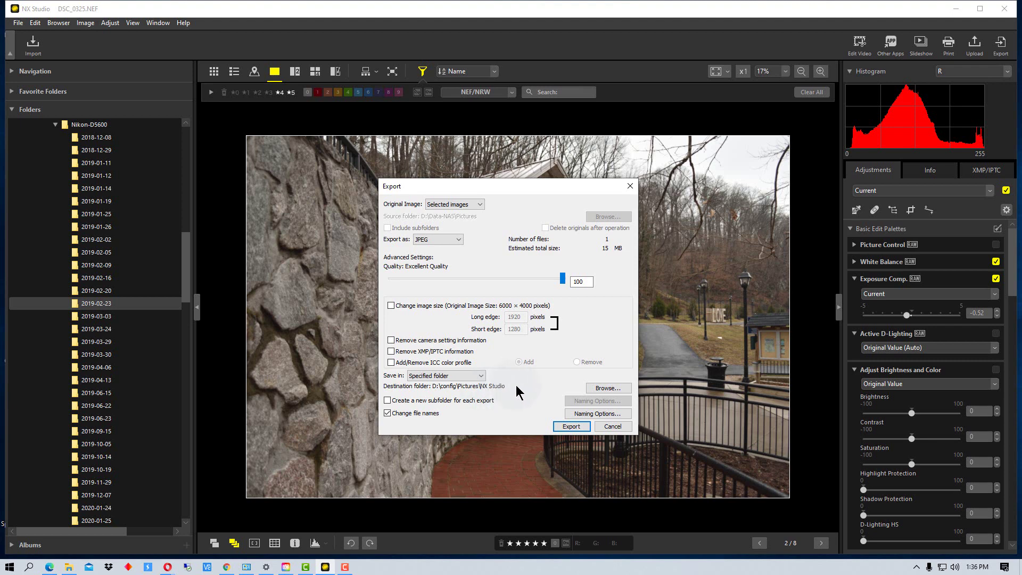
left_click(606, 389)
Try TIFF (16 Bit) as the export format, then switch back to JPEG at quality 100.
left_click(457, 241)
left_click(457, 240)
left_click(457, 240)
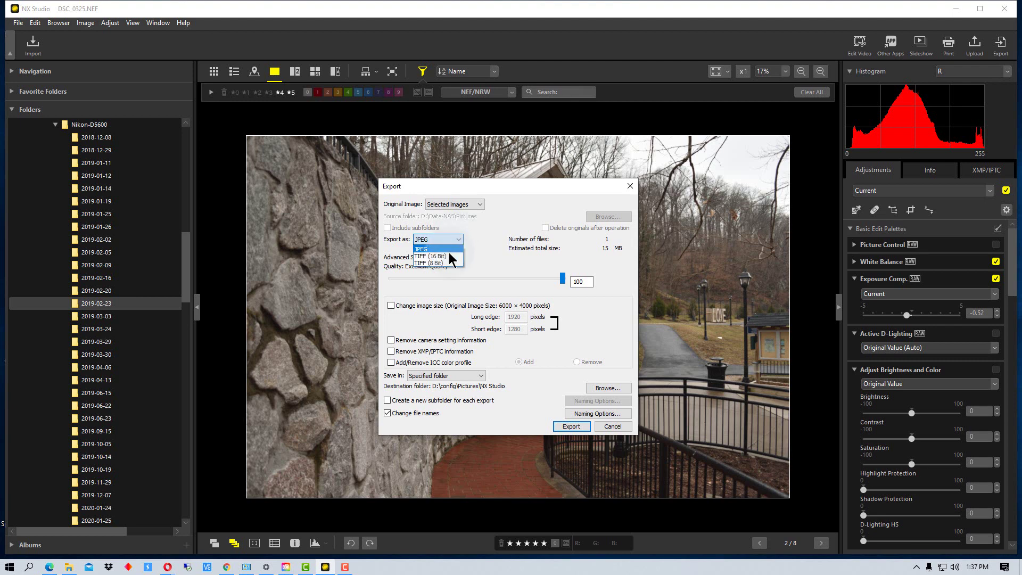
left_click(446, 256)
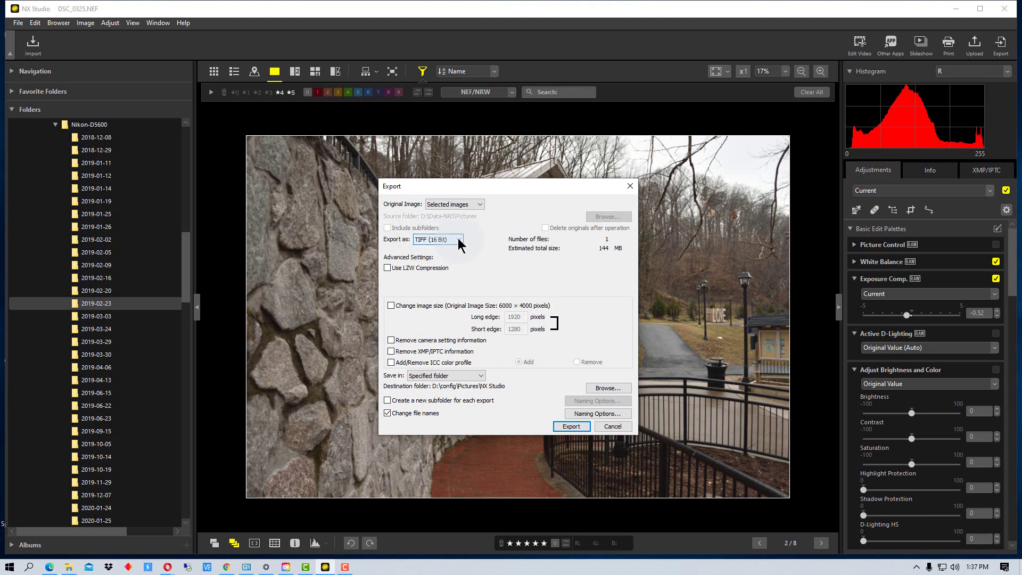
left_click(458, 239)
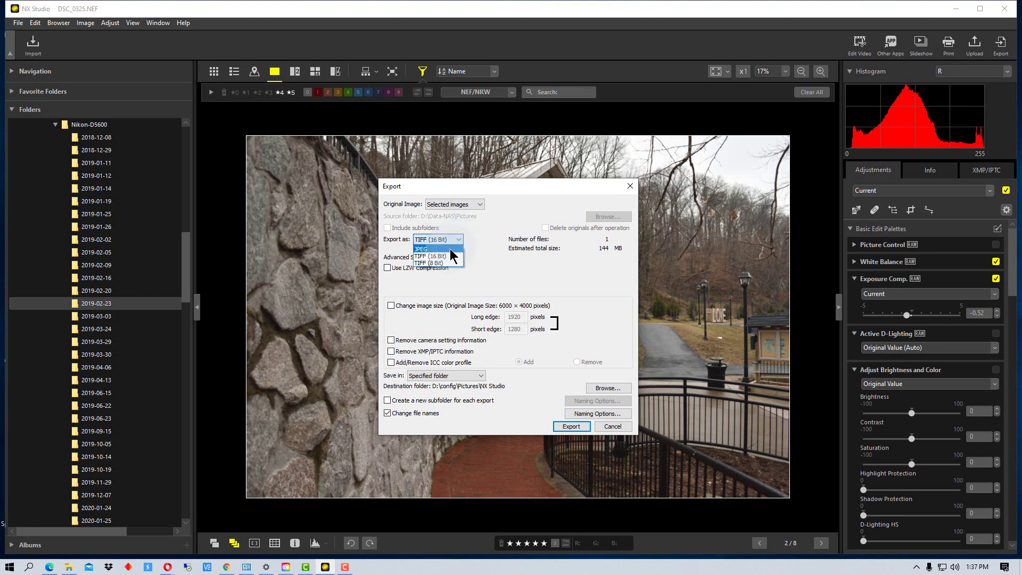
left_click(451, 249)
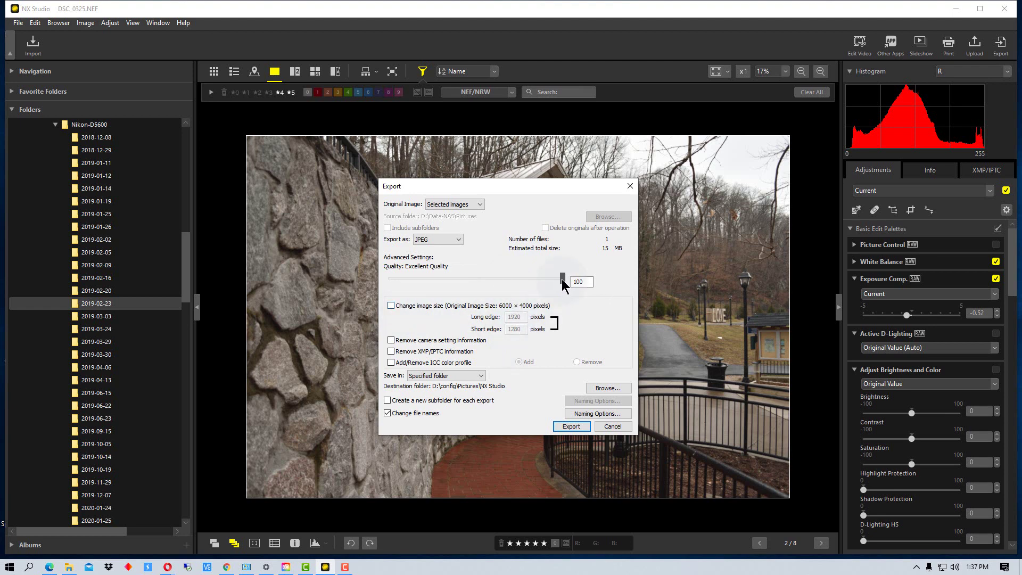
Set the JPEG Quality slider to 90 (Good Quality), estimated at 9 MB.
mouse_move(562, 279)
left_mouse_down()
mouse_move(527, 277)
mouse_move(546, 276)
left_mouse_up()
mouse_move(546, 276)
left_mouse_down()
mouse_move(527, 277)
mouse_move(590, 286)
mouse_move(541, 285)
left_mouse_up()
left_click_drag(542, 285, 546, 282)
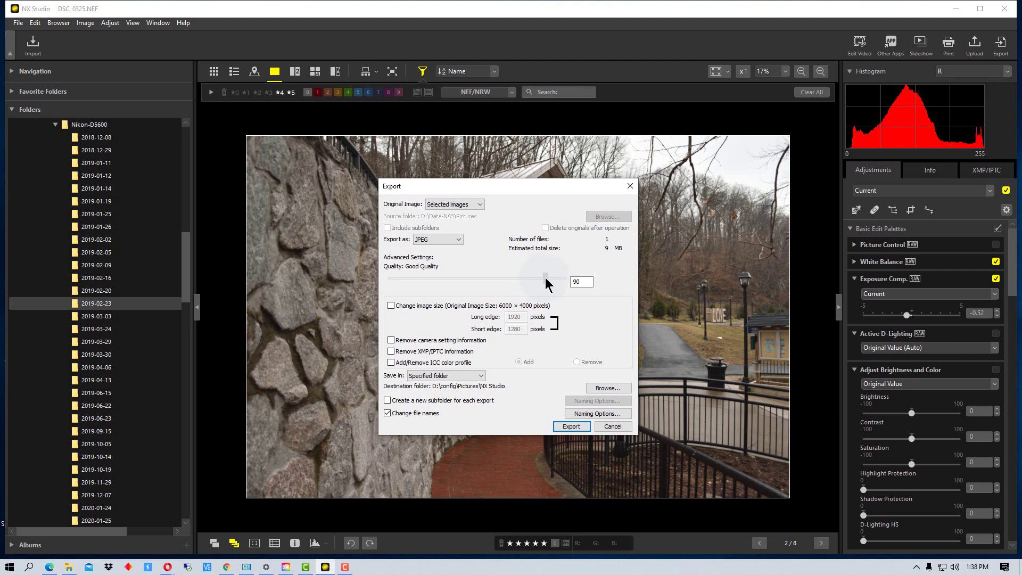
Try Change image size with the 1920 long edge, then turn resizing off.
left_click(391, 307)
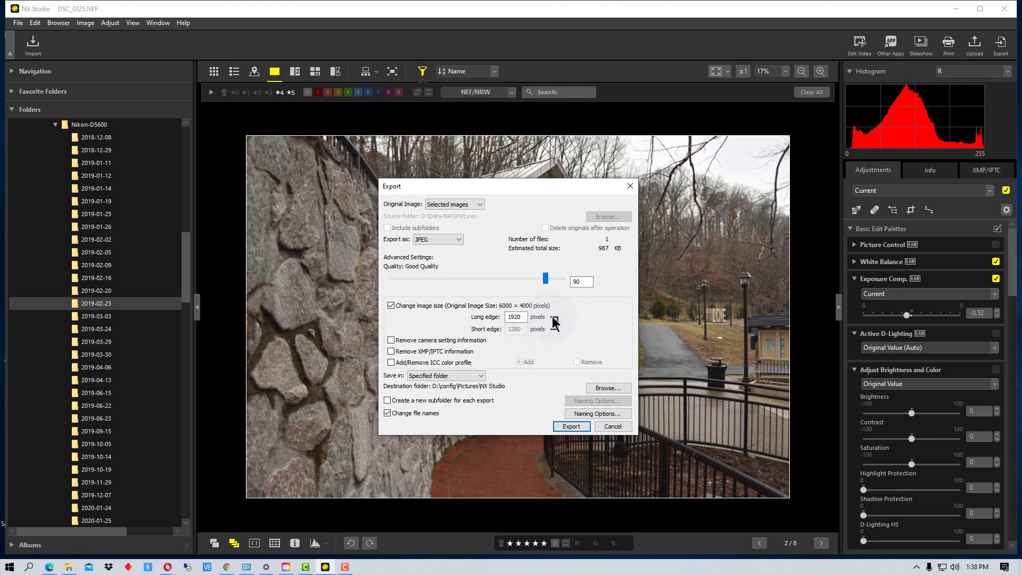
left_click(515, 317)
left_click(392, 305)
Return Quality to 100 and pick TIFF (16 Bit), estimated at 144 MB.
left_click(546, 278)
left_click_drag(546, 282, 639, 274)
left_click(457, 240)
left_click(453, 257)
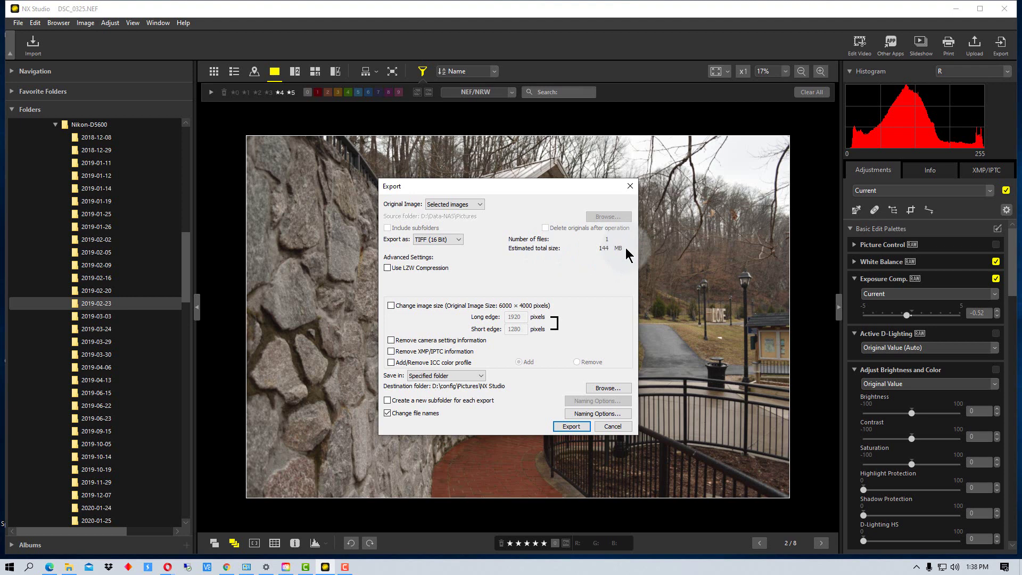
Confirm TIFF (16 Bit) as the format and export the photo.
left_click(451, 241)
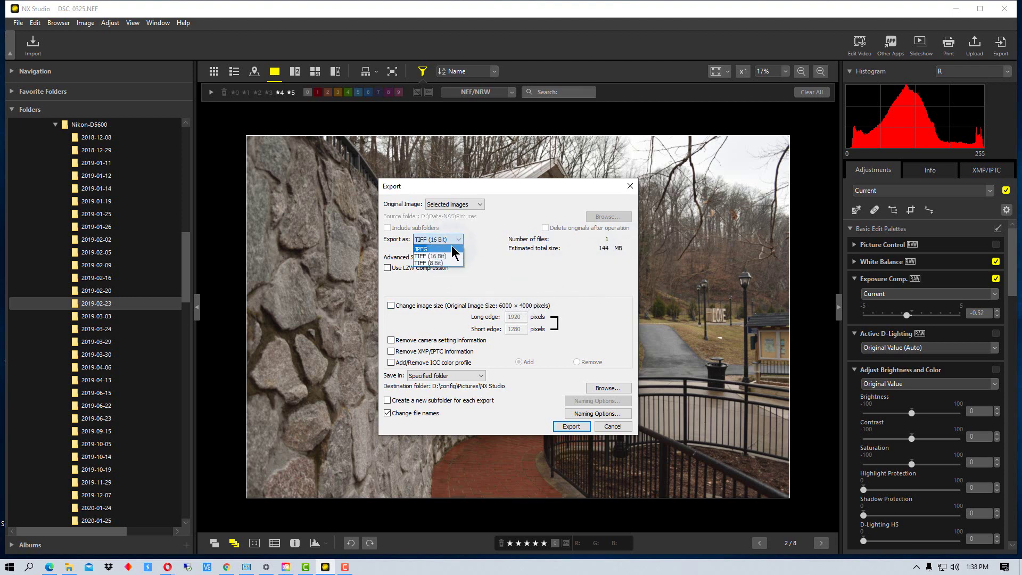
left_click(459, 241)
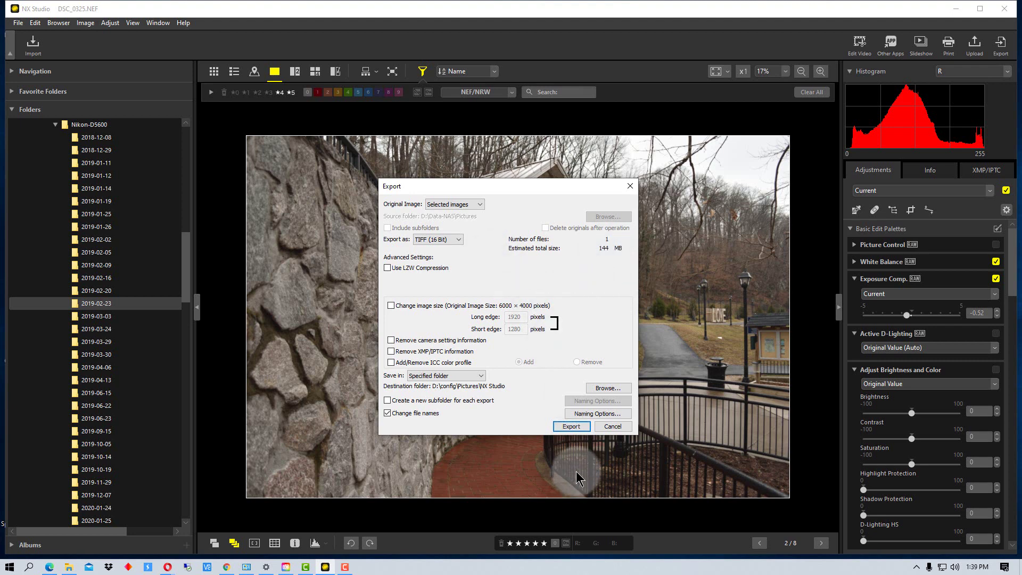
left_click(571, 427)
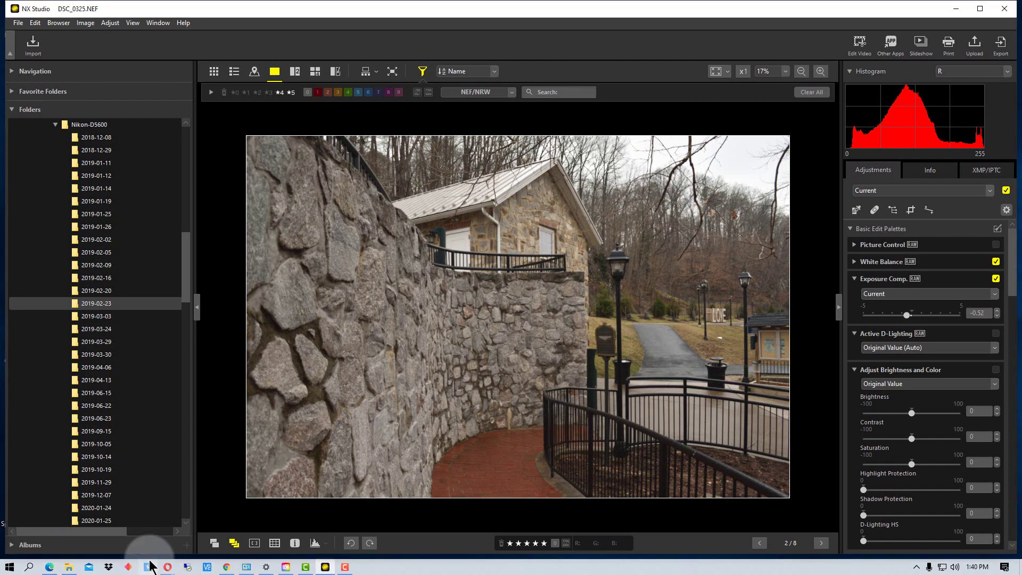
Open the exported DSC_0325_003CorrectedDSC_0325.TIF from the NX Studio folder in Windows Photo Viewer.
left_click(70, 567)
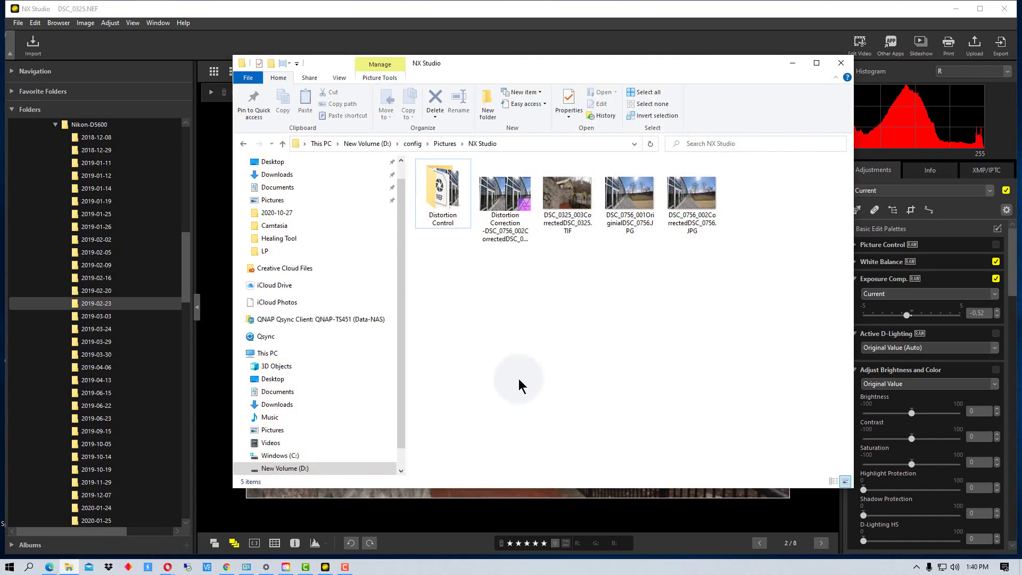
left_click(573, 208)
double_click(572, 209)
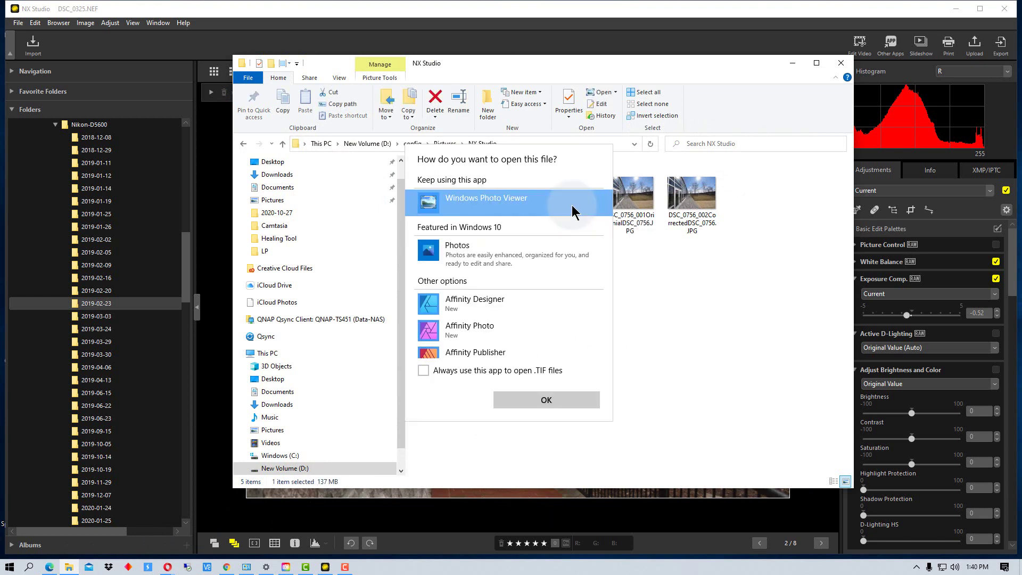
double_click(572, 209)
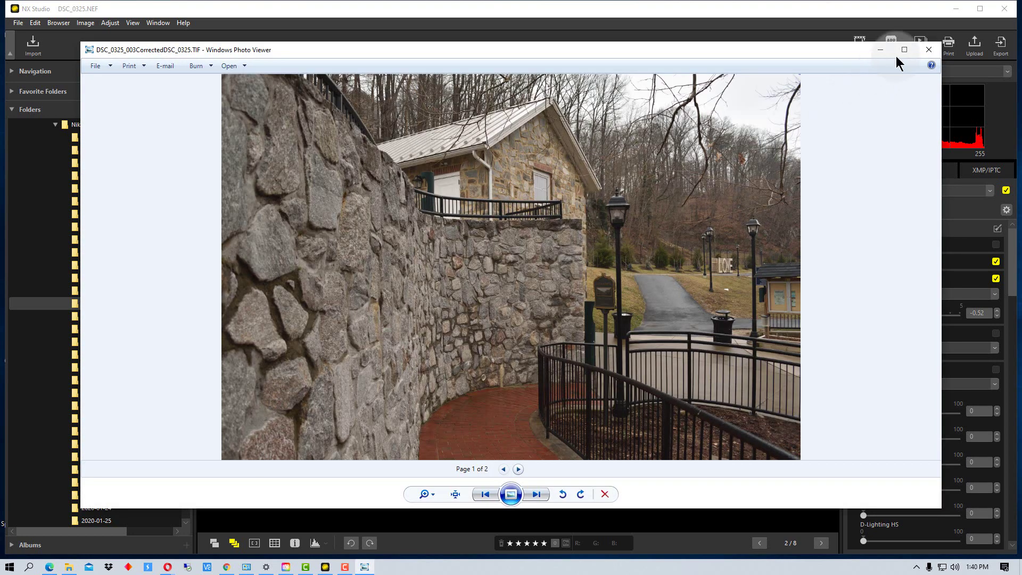
Maximize the Windows Photo Viewer window showing the corrected stone-wall TIFF.
left_click(904, 50)
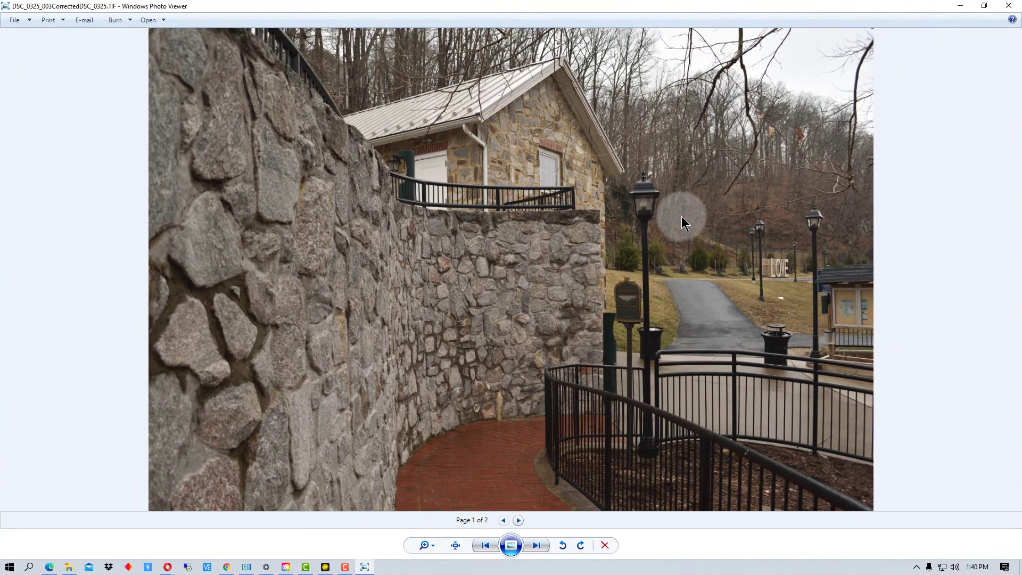